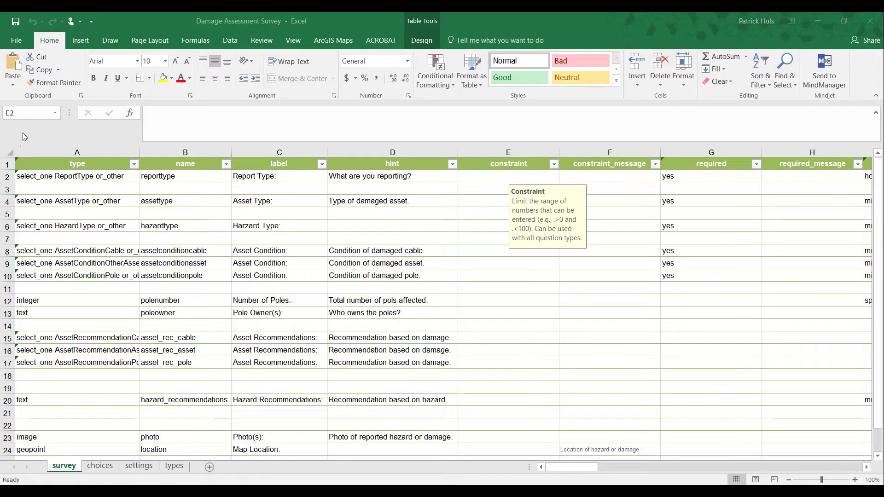
Review the survey sheet guidance for the type, name, label, hint, constraint and required columns.
left_click(91, 172)
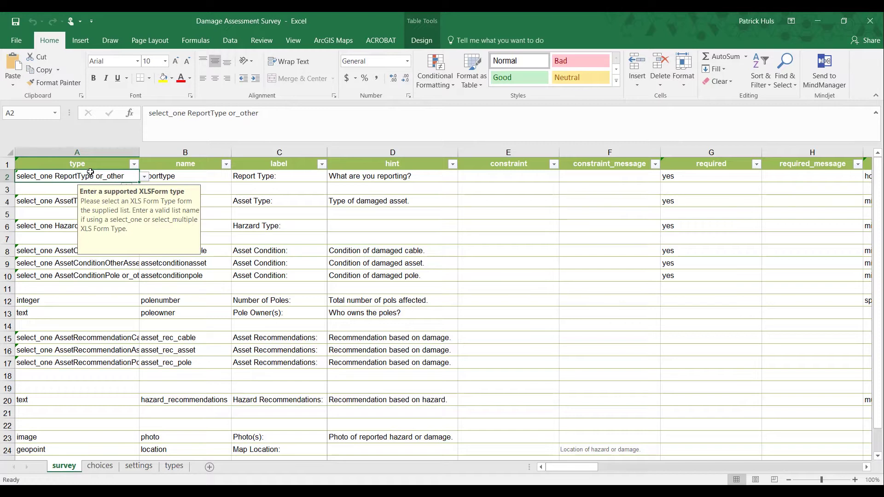
left_click(173, 176)
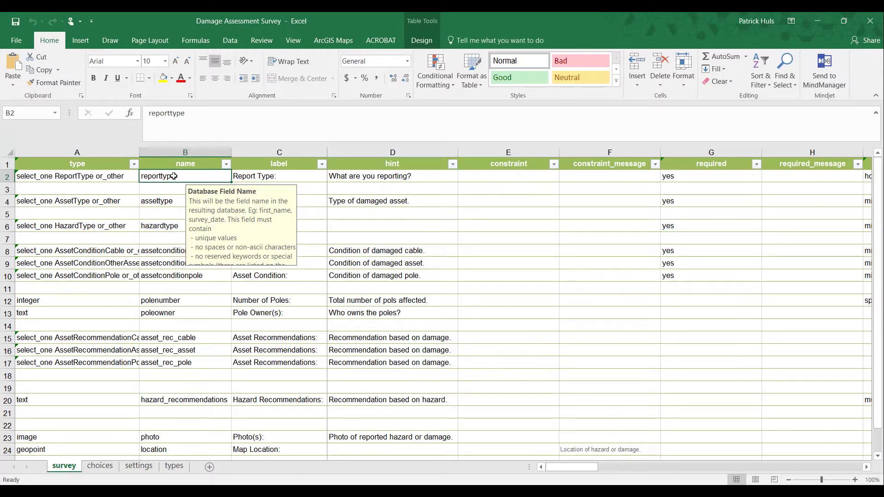
left_click(261, 176)
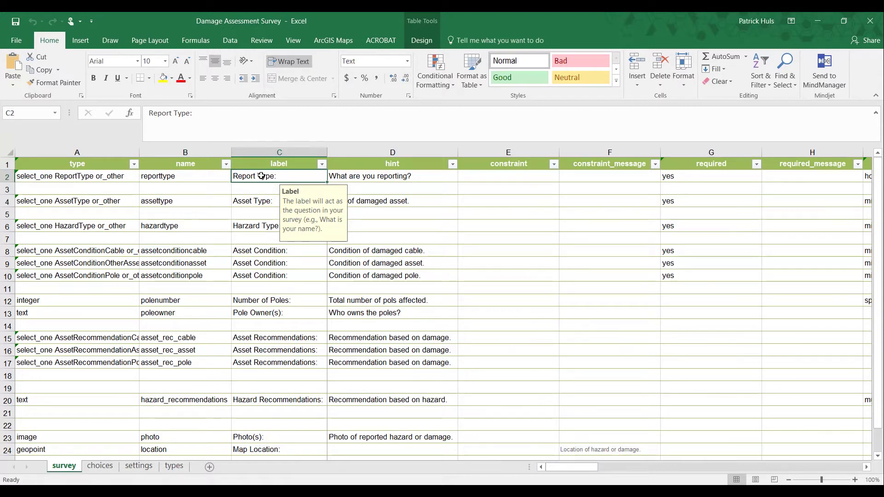
left_click(375, 175)
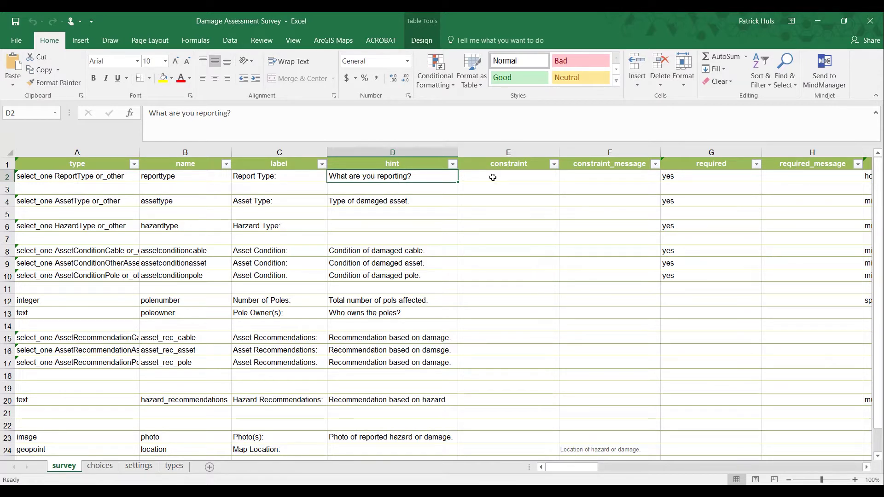
left_click(493, 177)
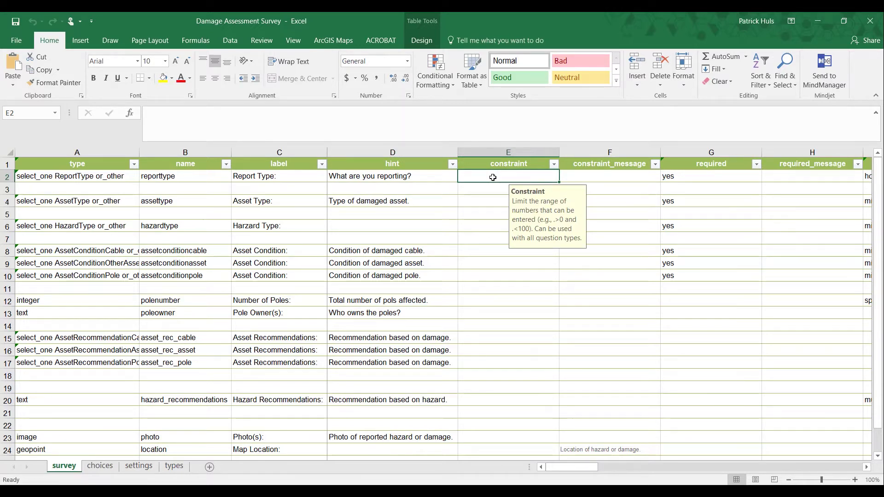
left_click(691, 176)
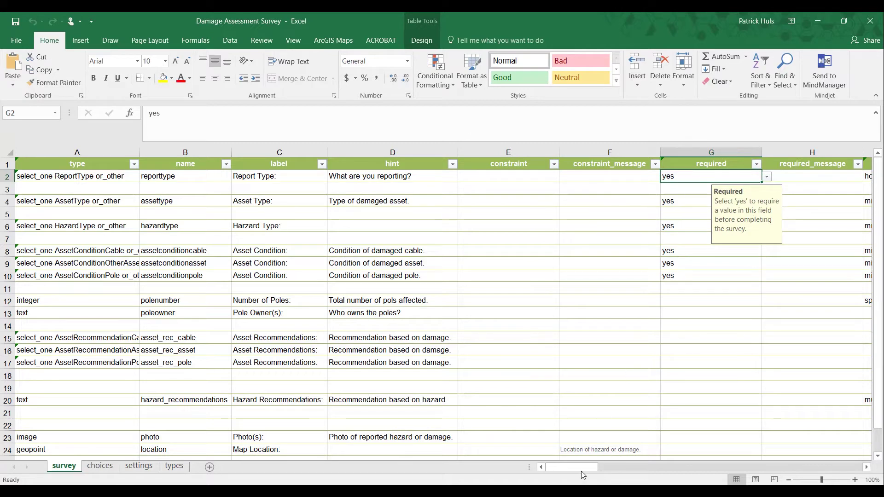
Inspect the Report Type appearance setting, leaving it horizontal, and the calculation column guidance.
left_click_drag(583, 468, 645, 473)
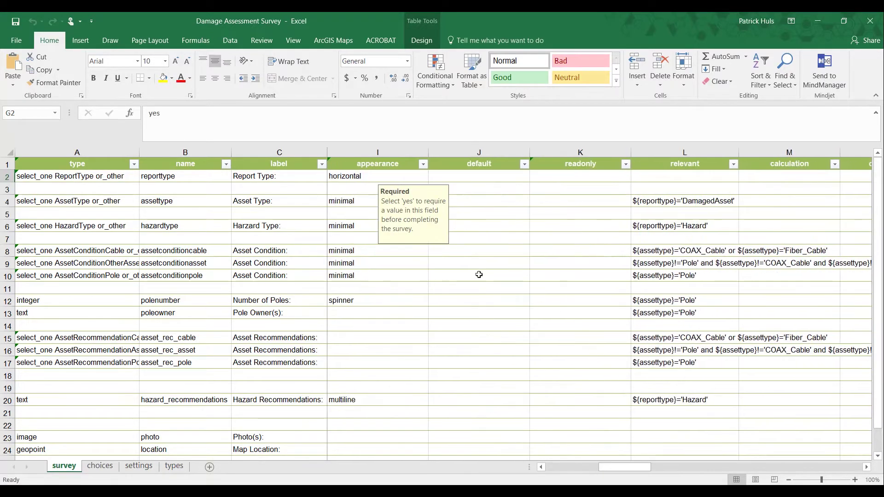
left_click(375, 175)
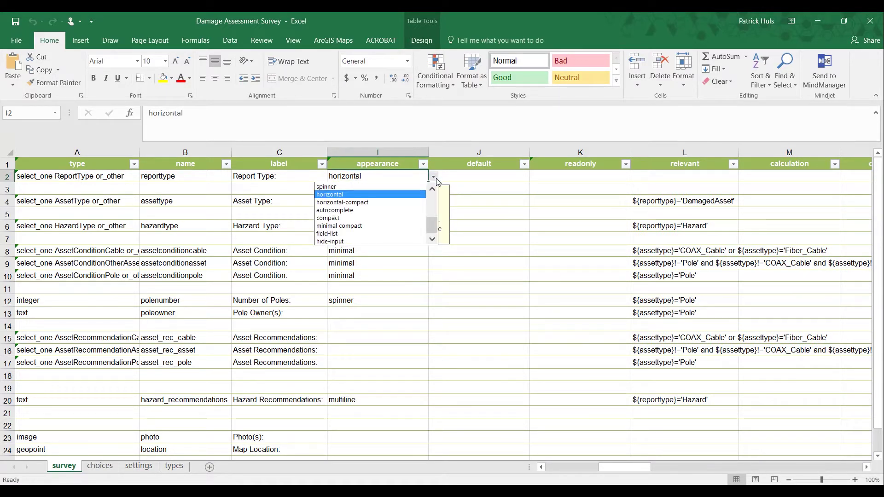
left_click(479, 178)
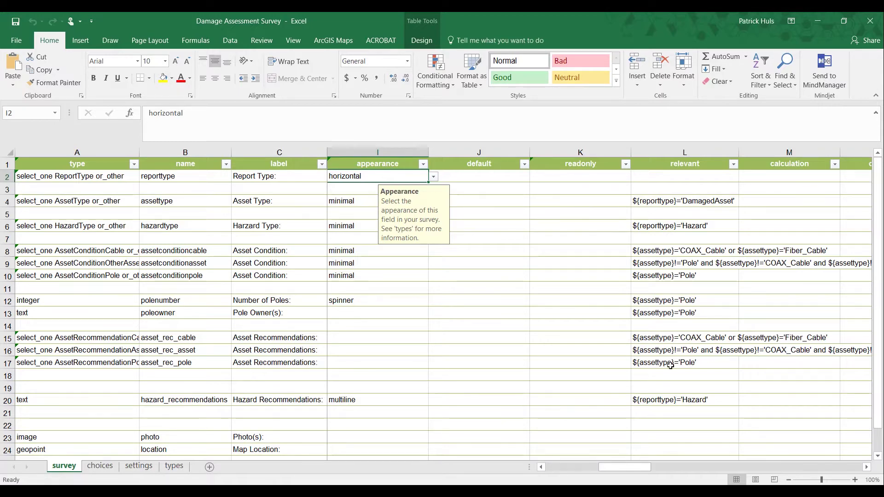
left_click_drag(633, 469, 652, 469)
left_click(577, 191)
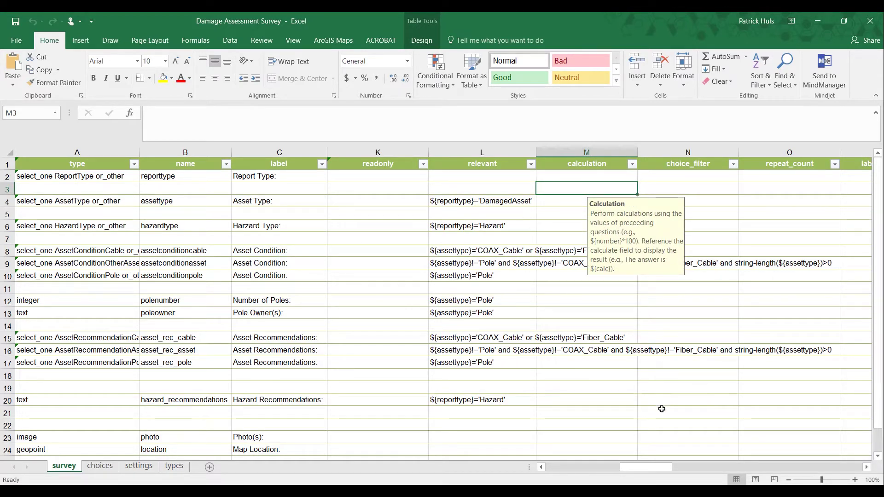
left_click_drag(656, 469, 675, 468)
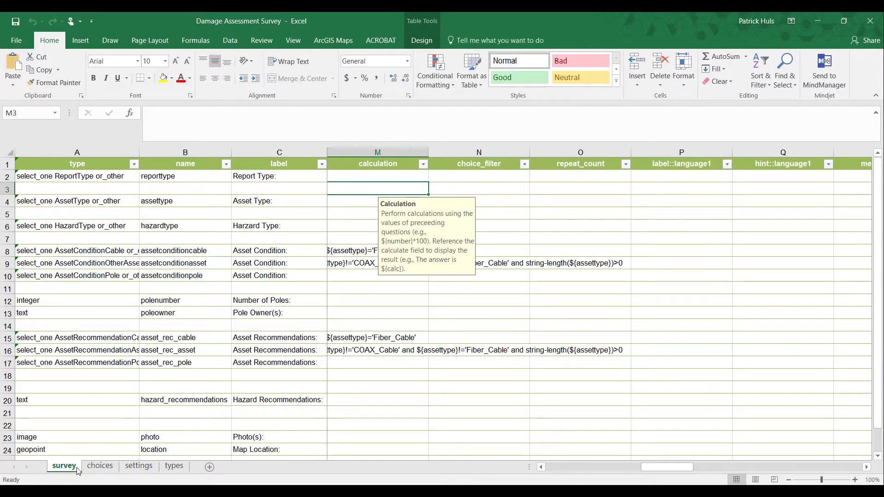
Look over the choices and settings sheets, ending on the types reference sheet.
left_click(100, 469)
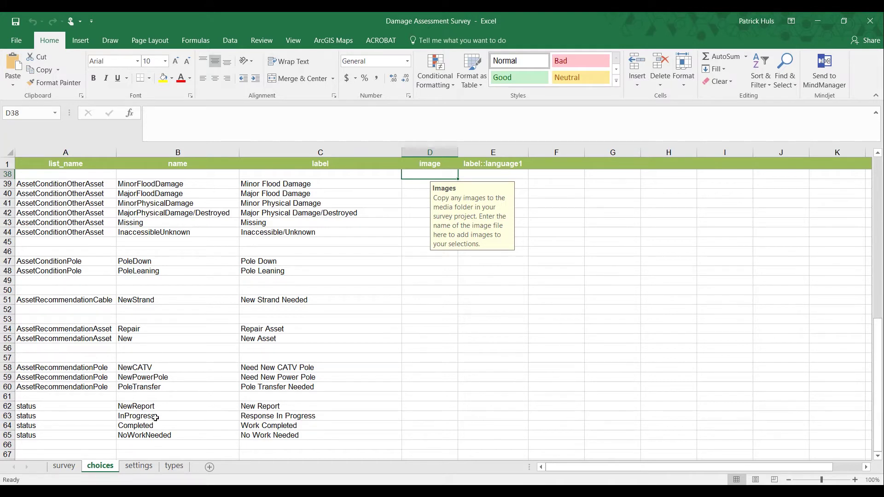
left_click(137, 466)
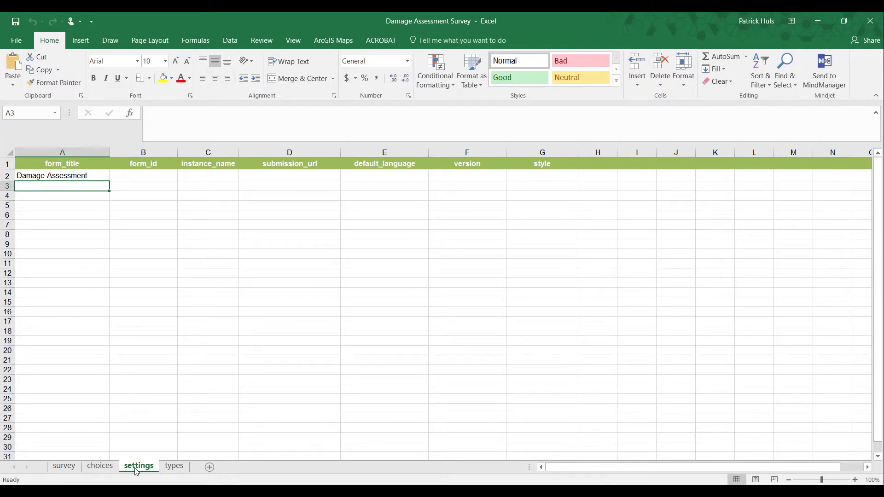
left_click(171, 467)
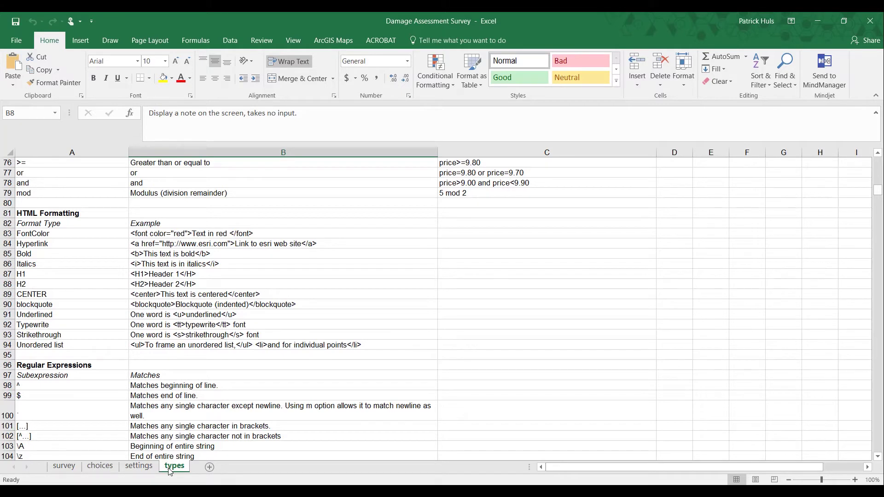
scroll(190, 394, "up", 4)
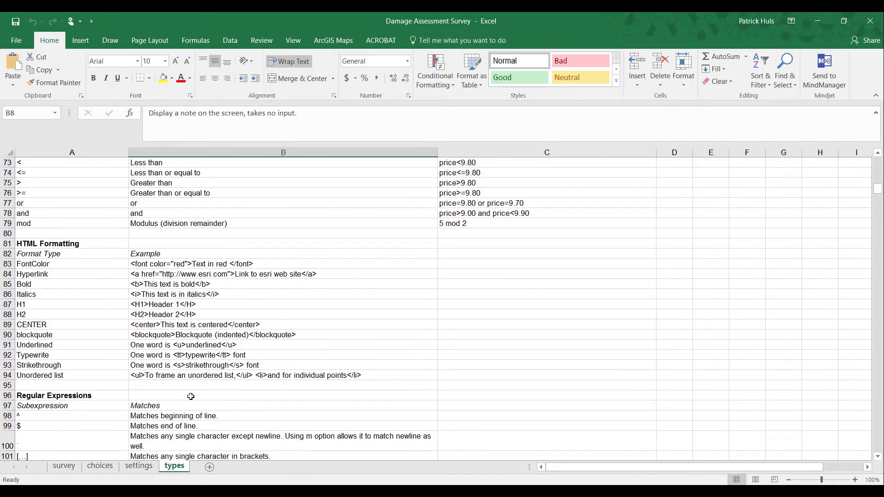
scroll(190, 395, "up", 4)
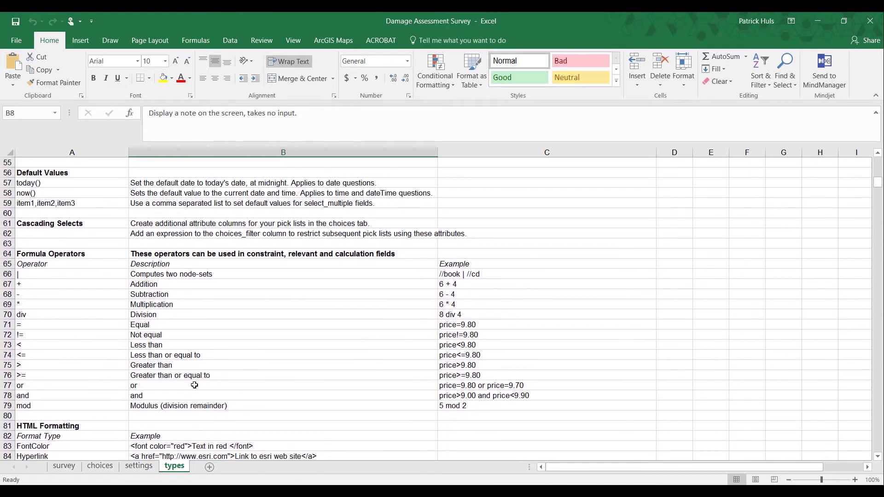
scroll(194, 386, "up", 6)
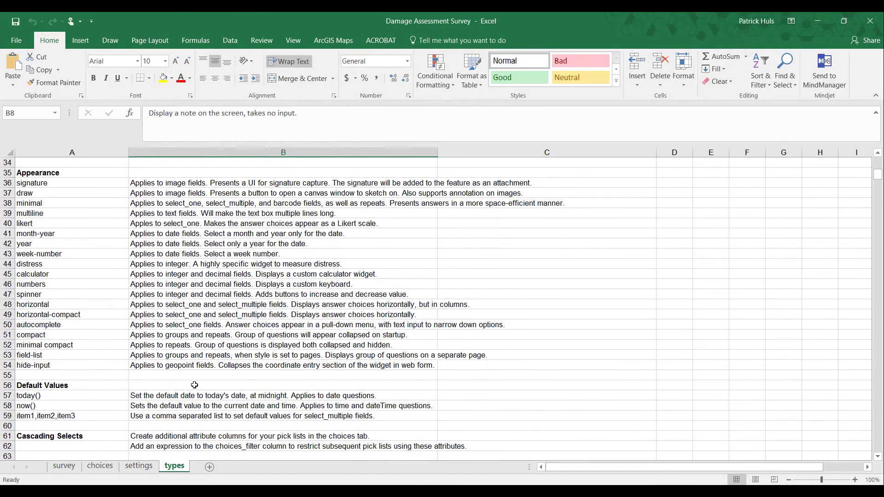
scroll(194, 386, "up", 2)
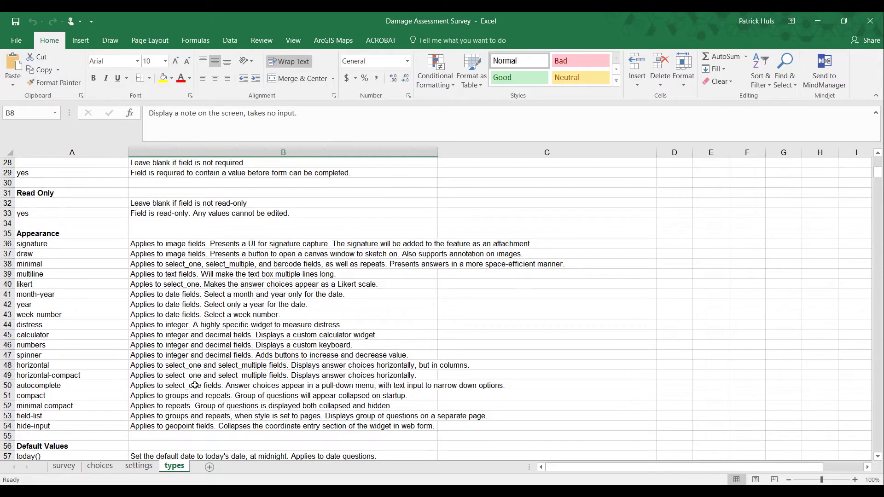
scroll(173, 355, "down", 2)
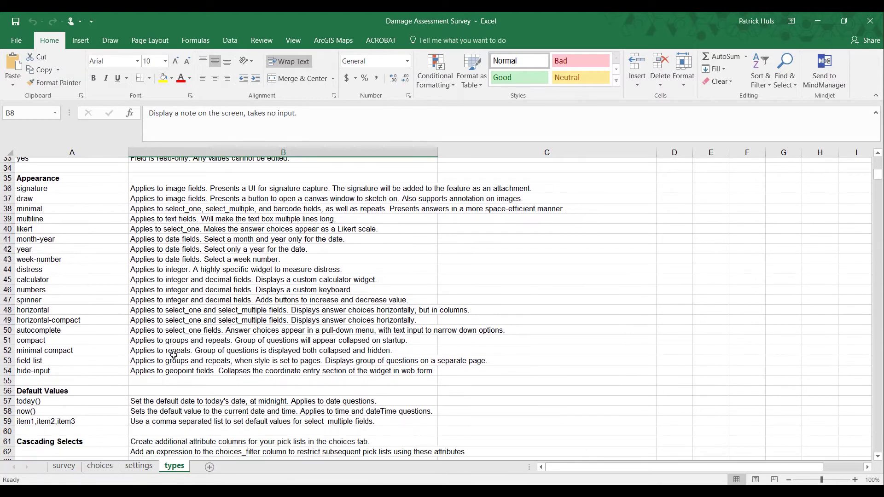
scroll(174, 355, "down", 5)
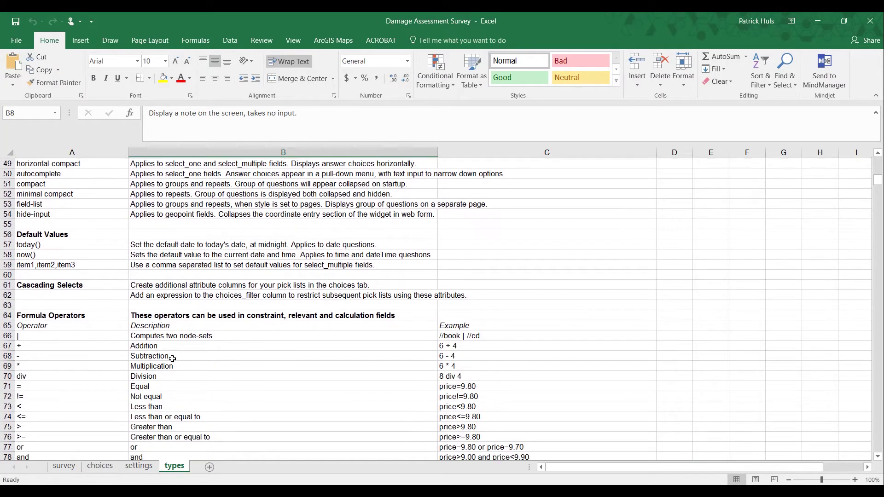
scroll(172, 359, "down", 2)
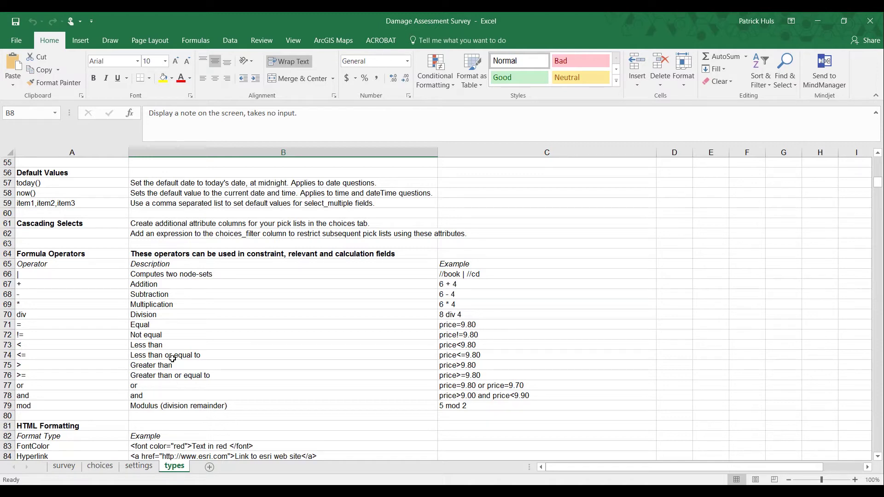
scroll(173, 358, "down", 7)
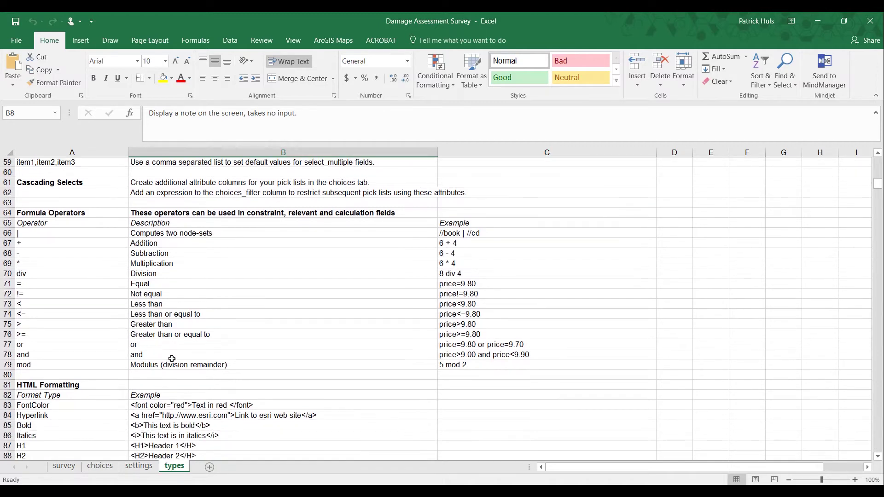
scroll(192, 362, "down", 2)
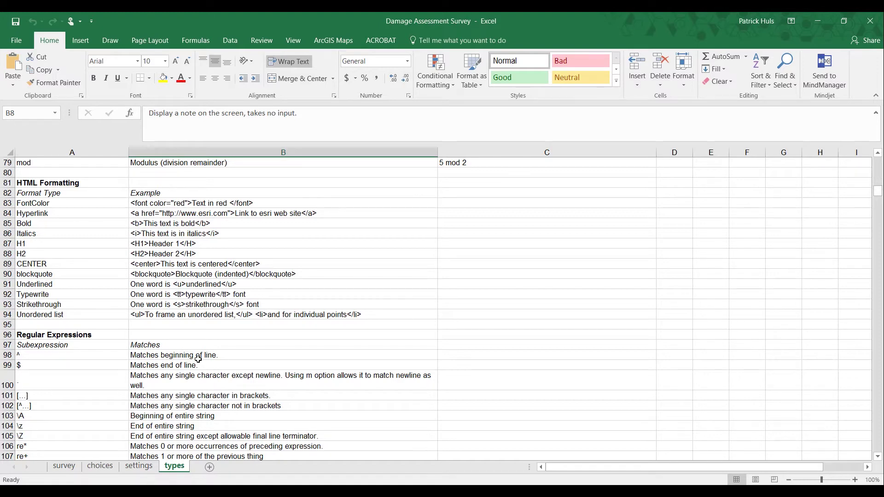
scroll(198, 358, "down", 5)
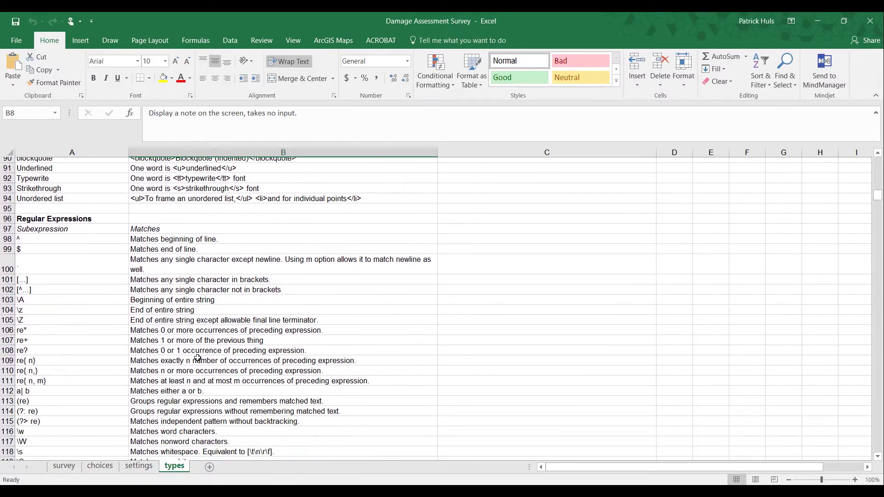
scroll(198, 358, "down", 2)
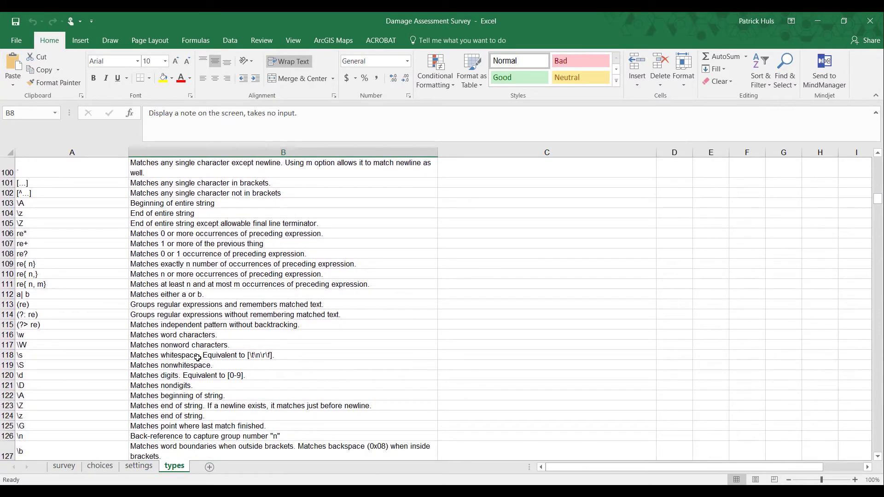
left_click(67, 467)
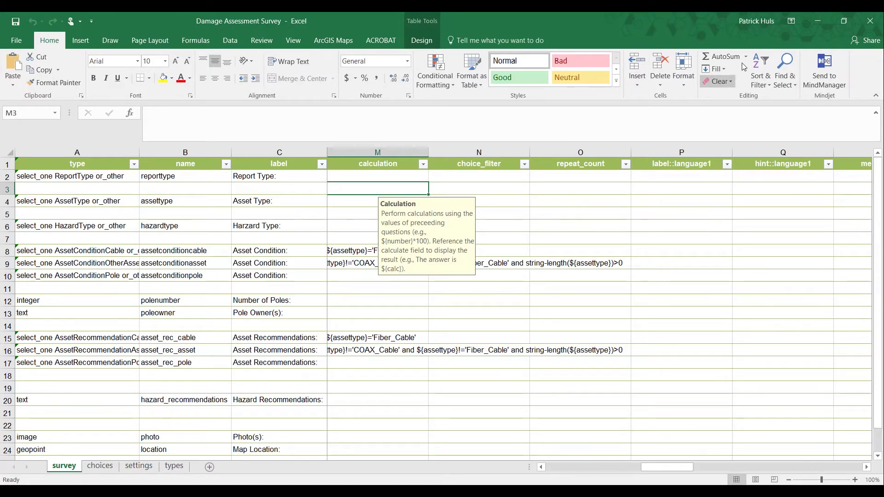
Minimize the Excel workbook to reveal Survey123 Connect.
left_click(818, 21)
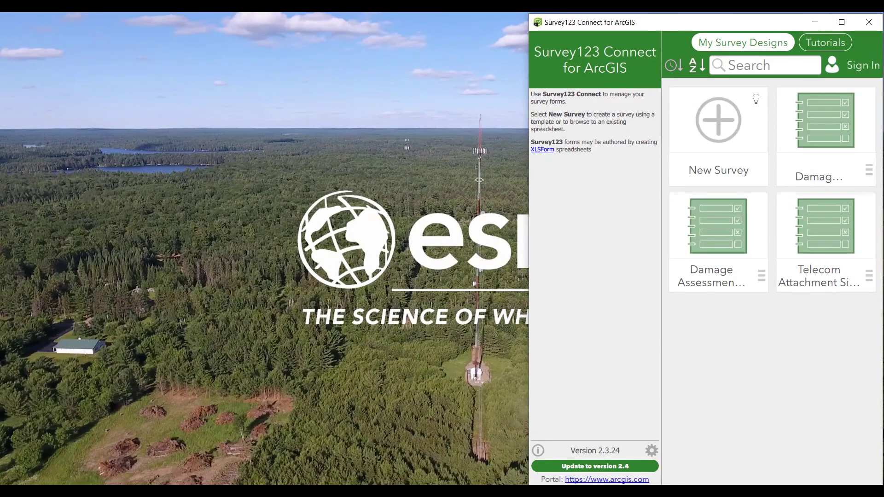
Load the Damage Assessment spreadsheet into Survey123 Connect, then bring Excel back beside the preview.
left_click_drag(46, 165, 719, 127)
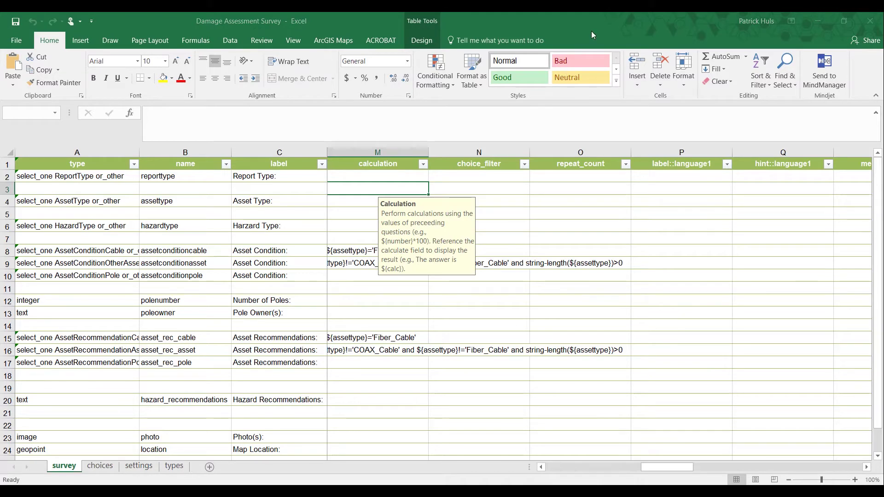
left_click(842, 19)
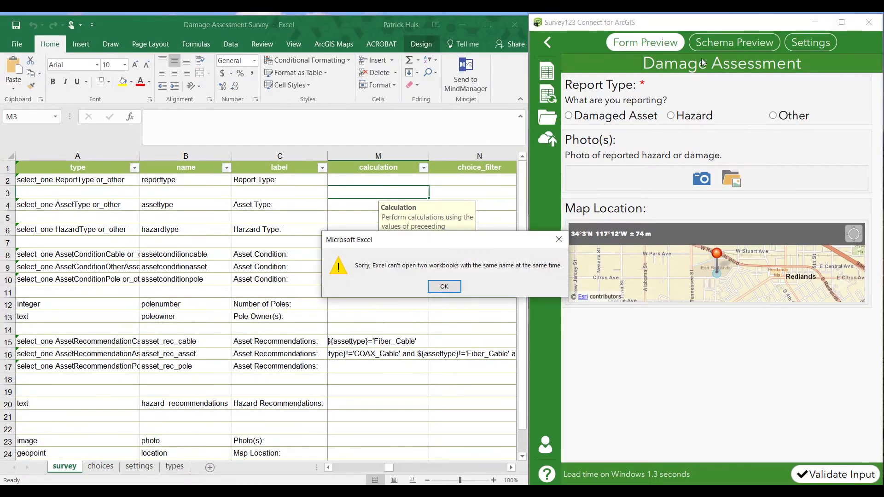
Dismiss the duplicate-workbook error, then inspect Report Type's type list, reporttype name and label.
left_click(442, 290)
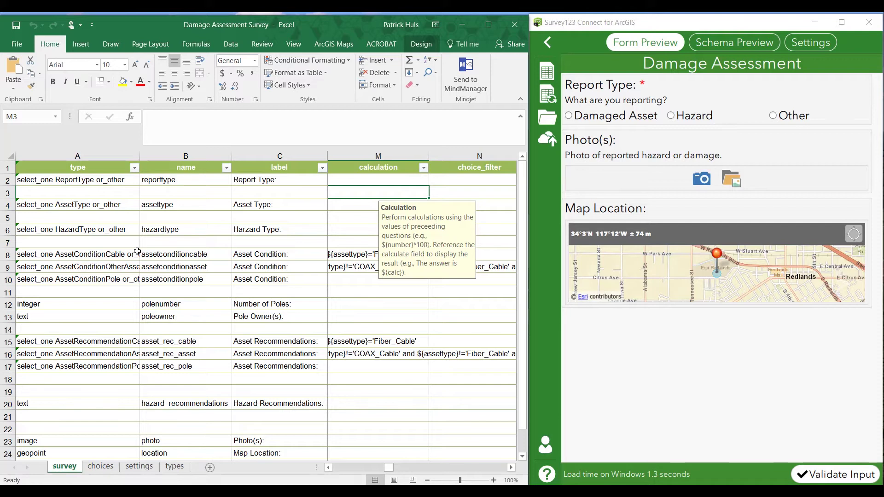
left_click(119, 183)
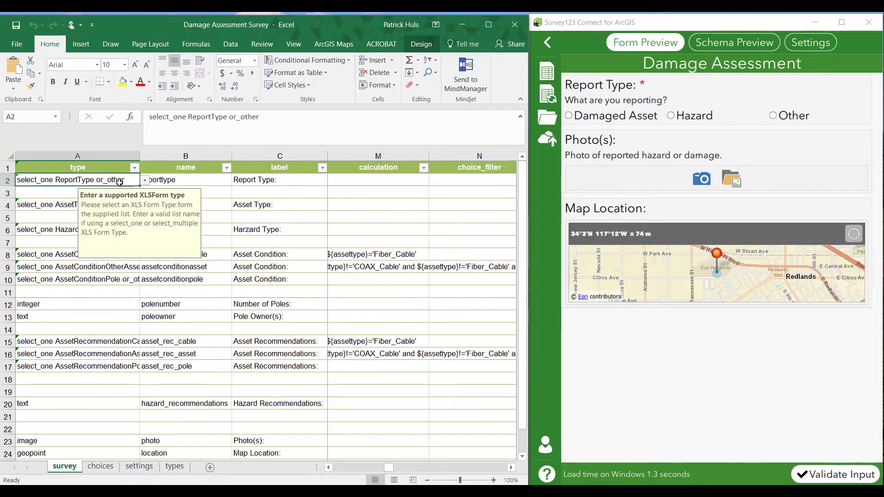
left_click(144, 181)
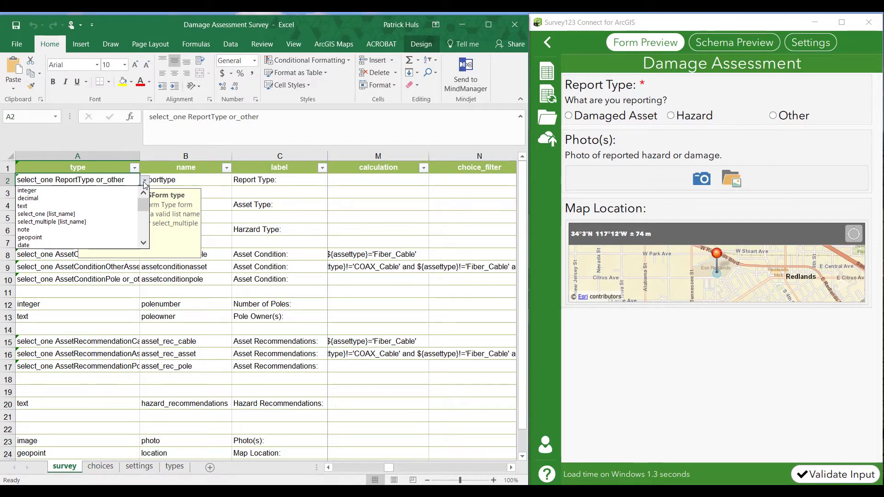
left_click(144, 183)
left_click(176, 181)
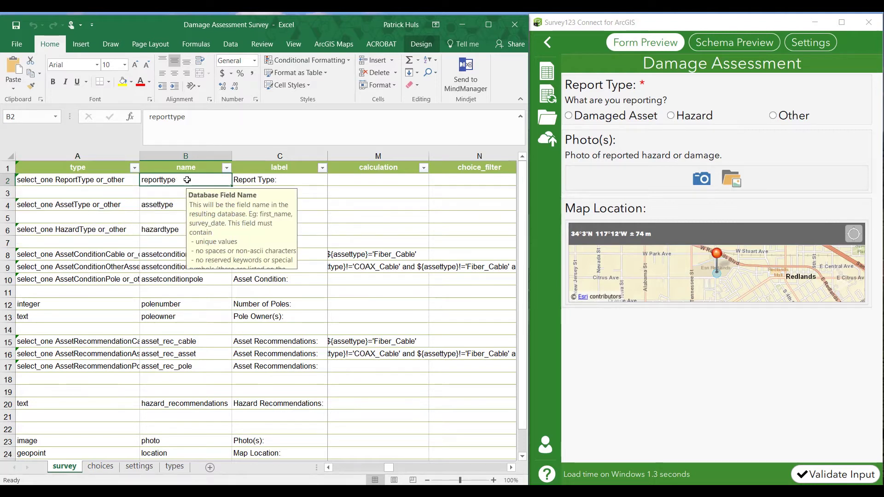
left_click(263, 180)
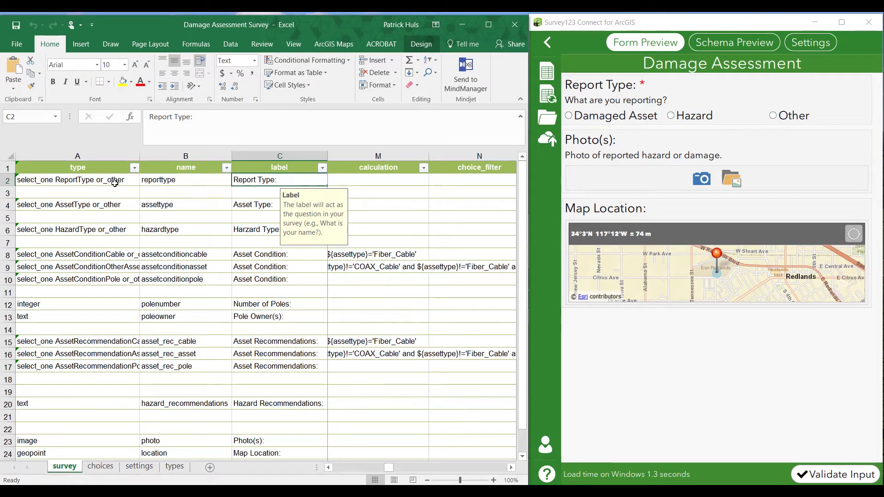
On the choices sheet, select the ReportType list rows and its DamagedAsset and Hazard names.
left_click(100, 467)
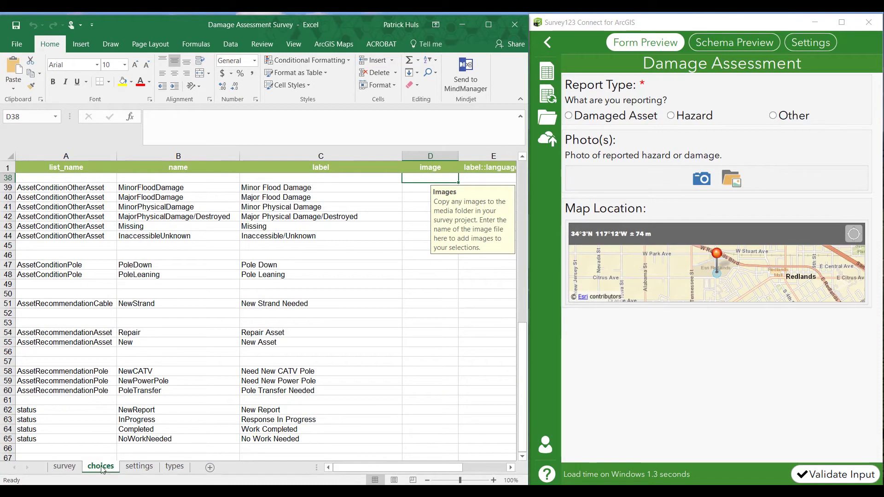
scroll(103, 328, "up", 3)
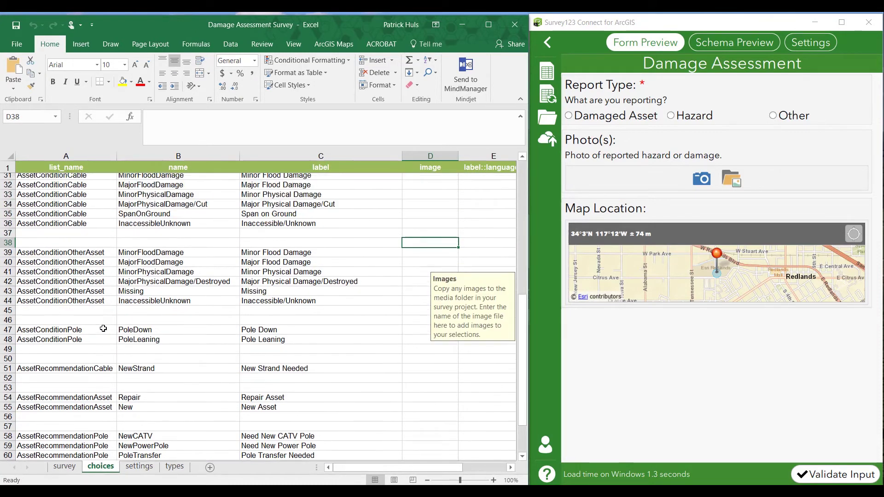
scroll(104, 328, "up", 10)
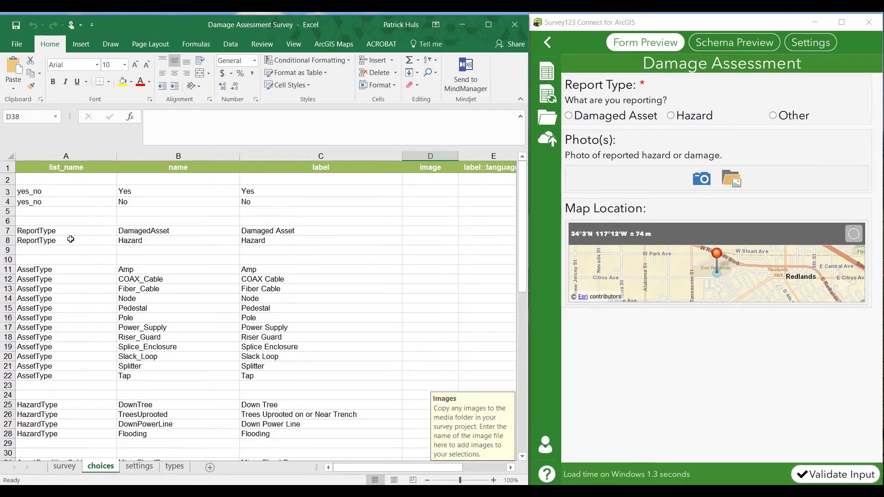
left_click_drag(69, 231, 71, 251)
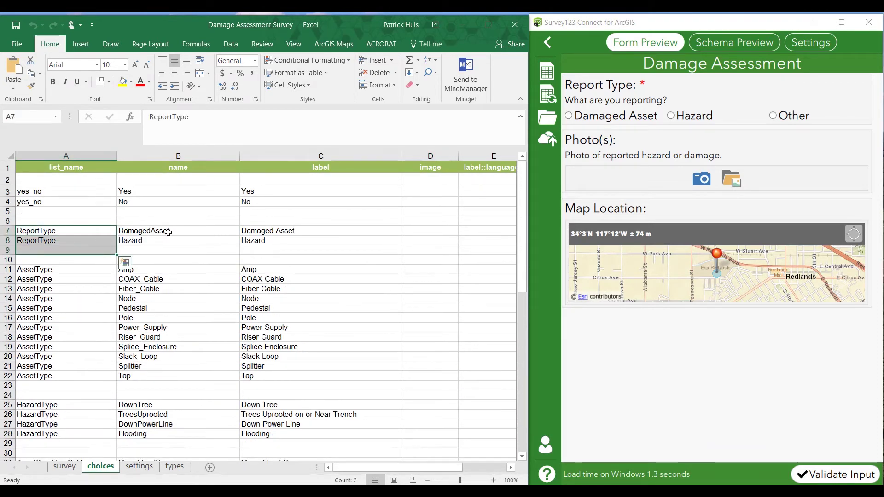
left_click_drag(178, 231, 180, 241)
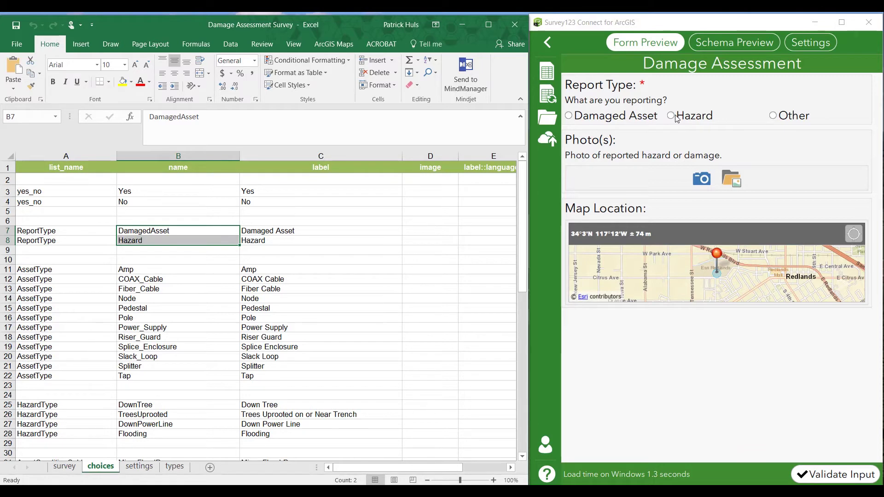
On the survey sheet, inspect the hazard type label in C6 and its relevant condition in L6.
left_click(66, 467)
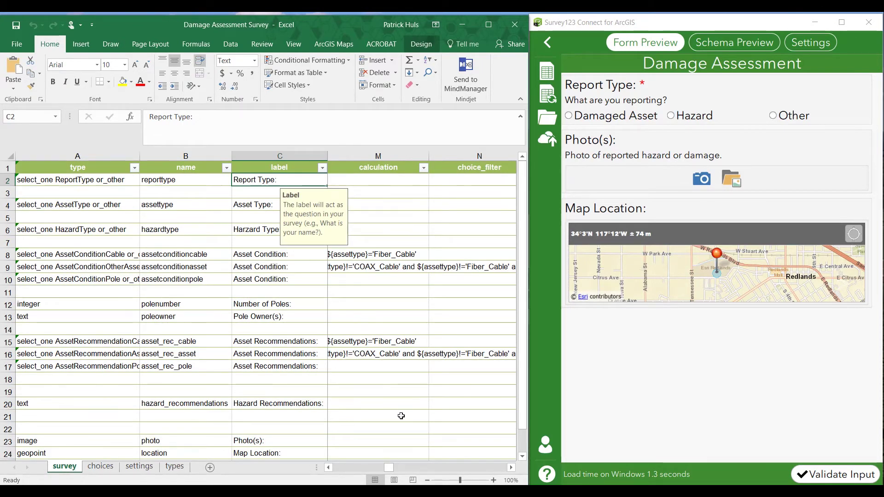
scroll(401, 416, "down", 1)
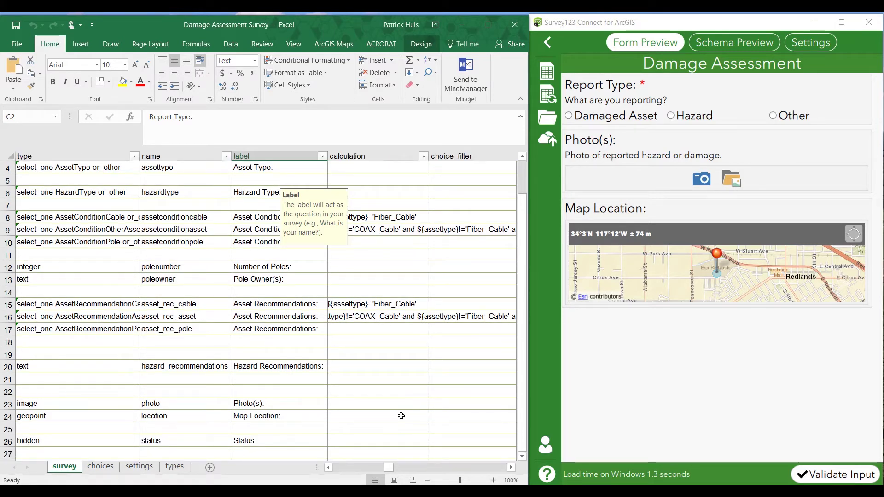
left_click(365, 468)
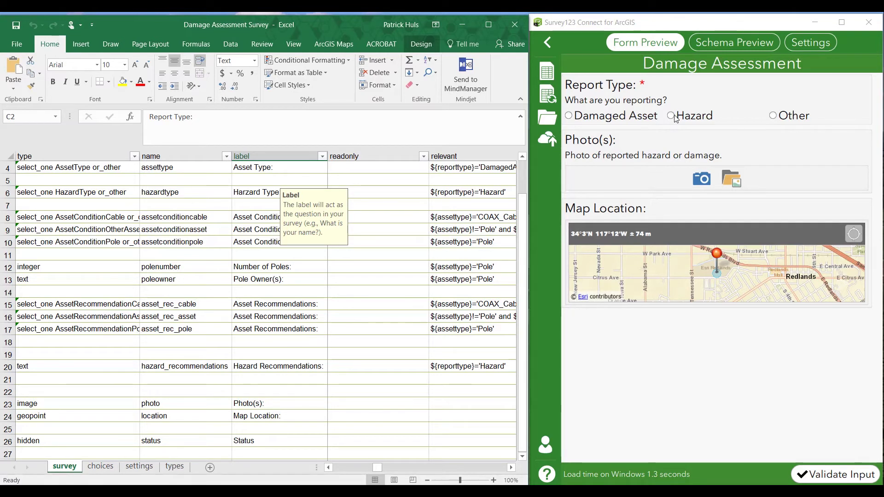
left_click(255, 193)
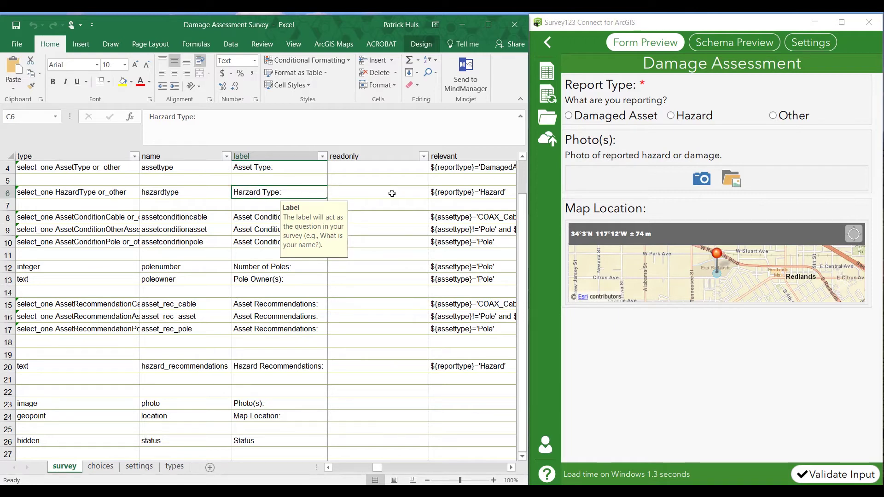
left_click(435, 194)
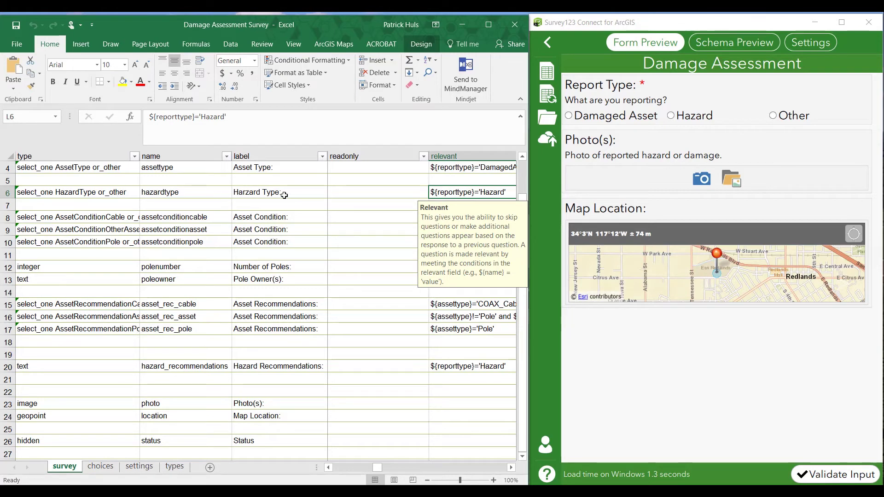
Answer Hazard, list the hazard types, compare Excel cells L6 and C8, then choose Damaged Asset.
left_click(672, 116)
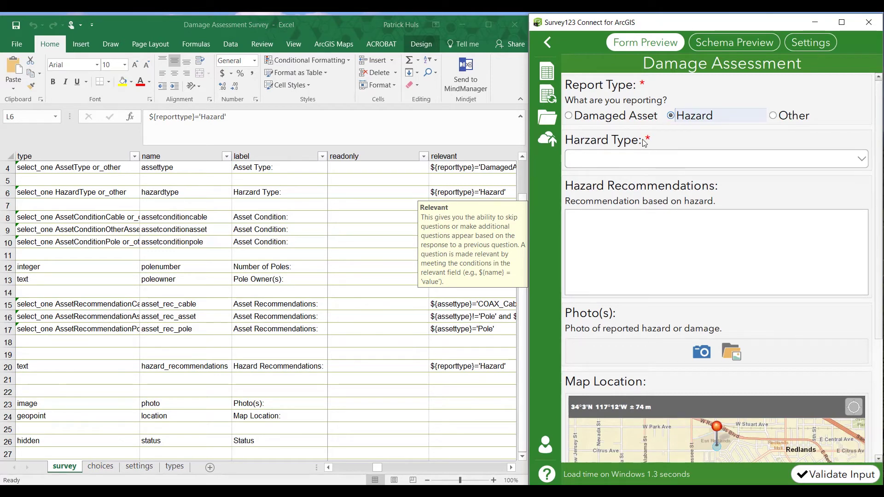
left_click(869, 161)
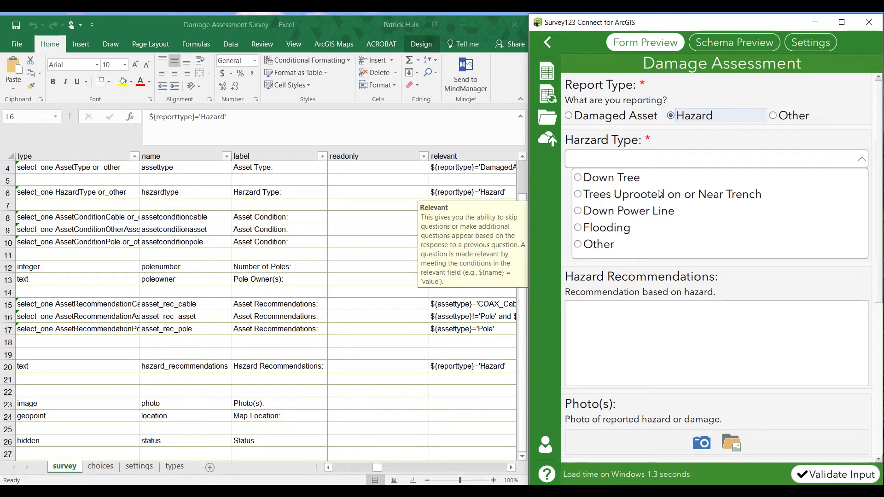
left_click(299, 218)
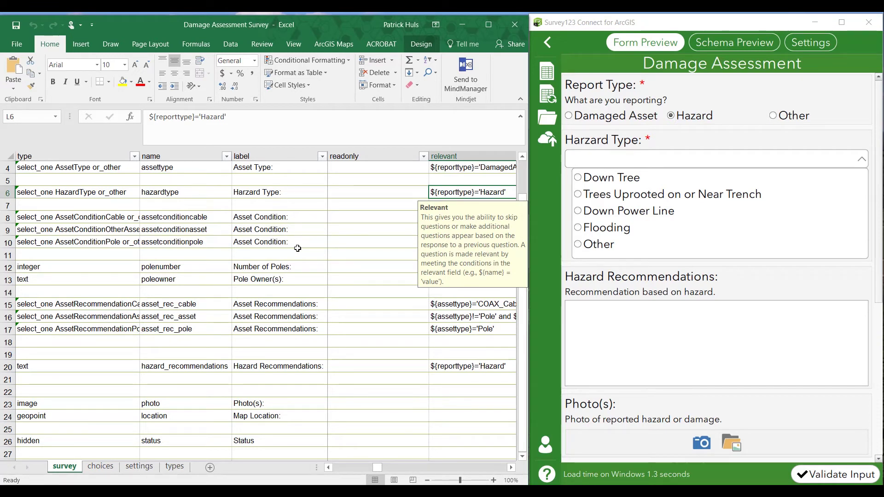
left_click(290, 221)
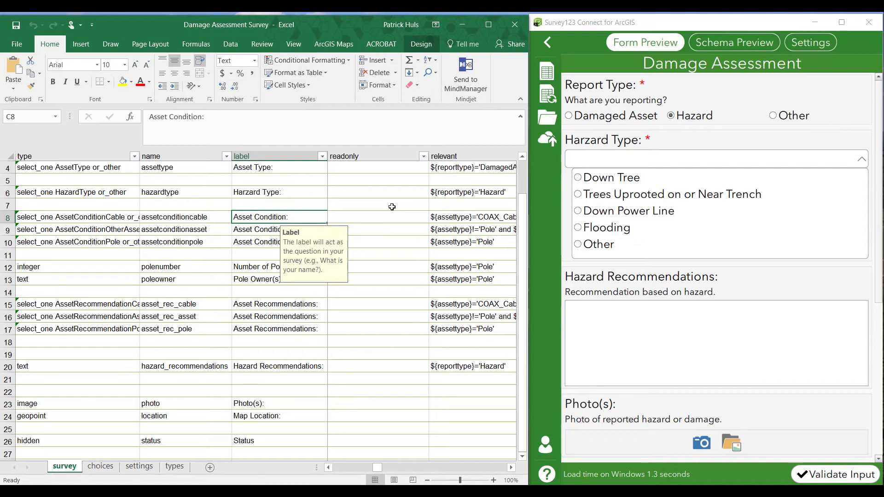
left_click(569, 116)
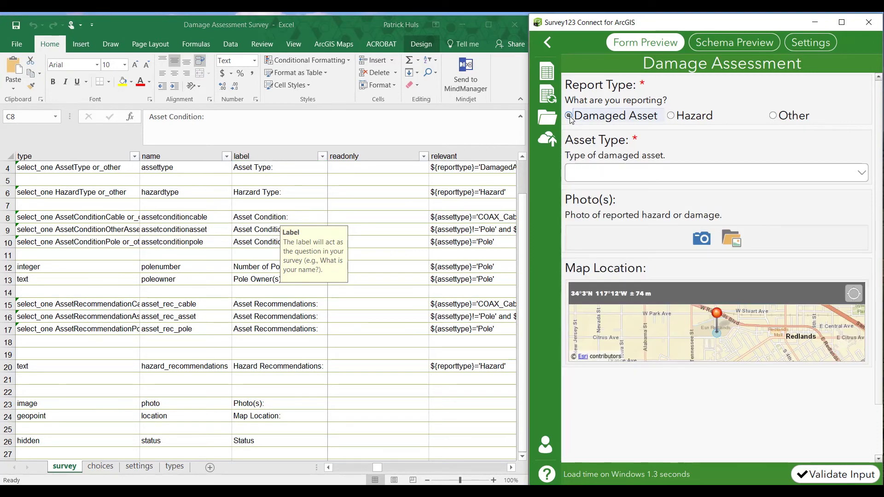
Pick Node as the Asset Type in the preview, then select empty row 22 in Excel.
left_click(685, 180)
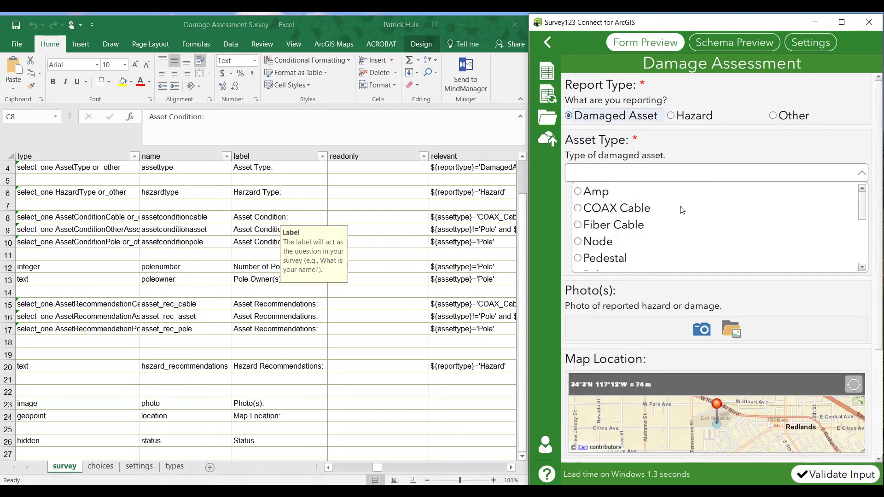
scroll(682, 210, "down", 1)
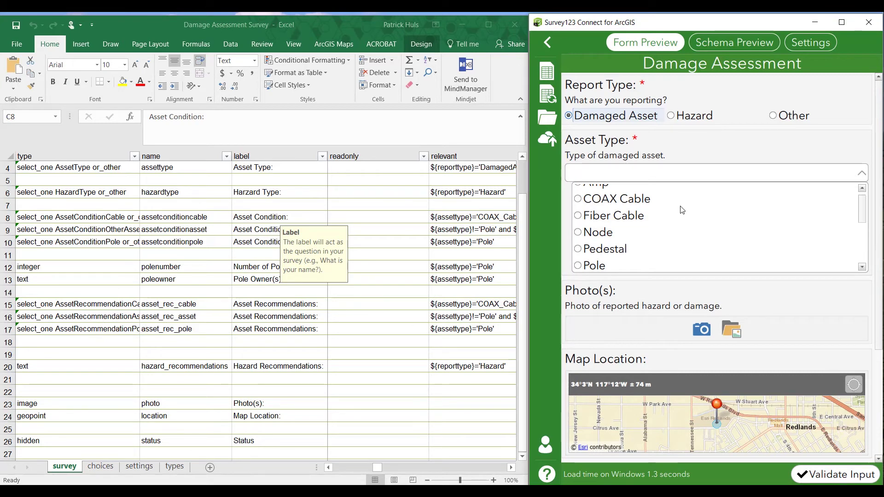
left_click(670, 233)
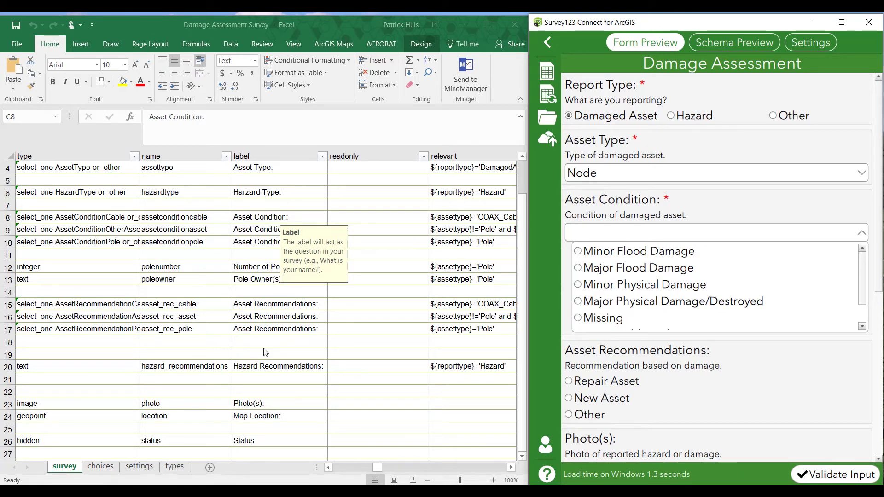
left_click(111, 391)
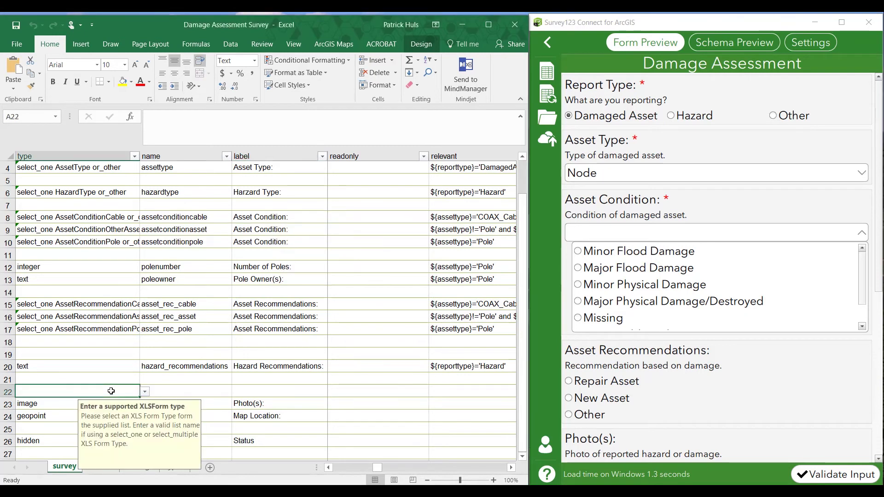
Make row 22 a text question named comments labelled 'Comments:' and save the workbook.
left_click(145, 392)
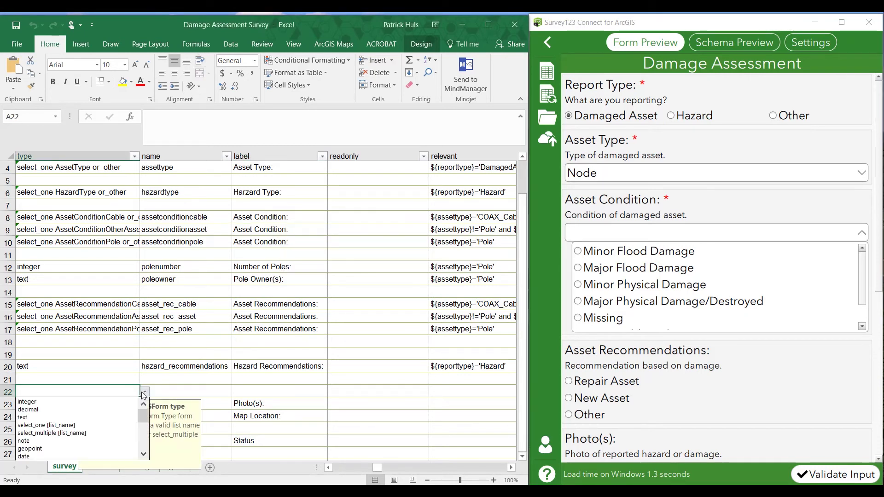
left_click(130, 417)
left_click(172, 393)
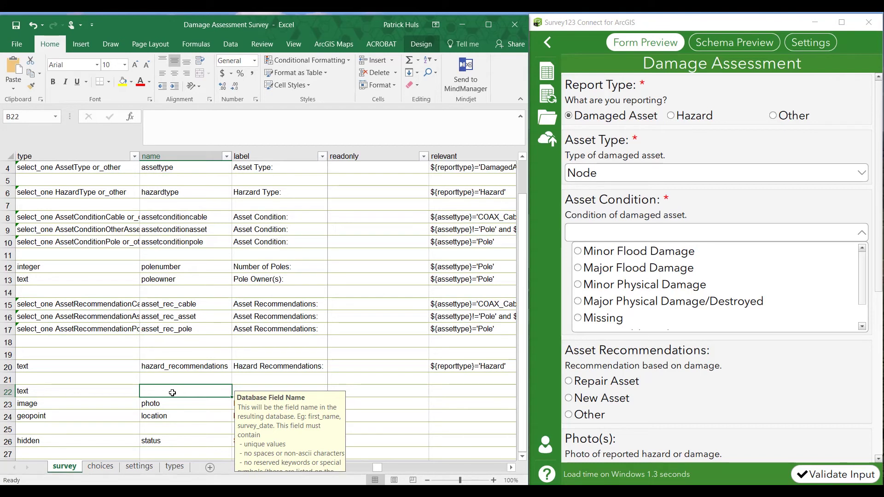
type("comments")
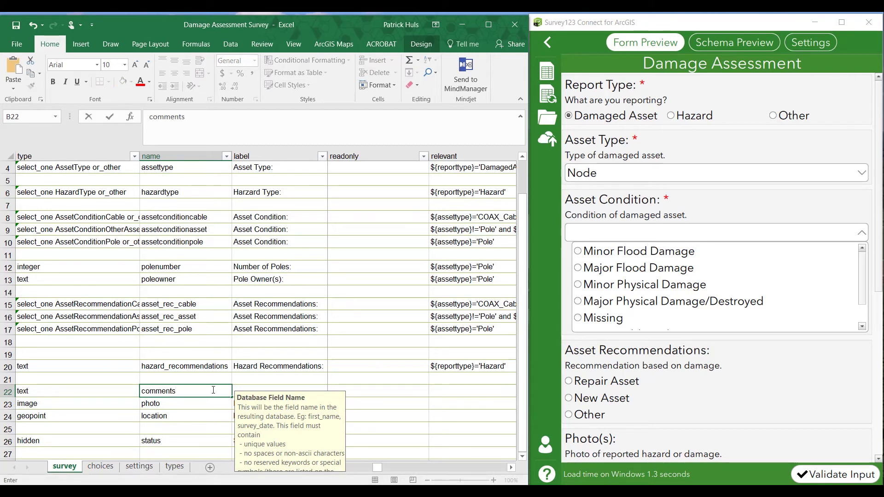
left_click(246, 389)
type("Comment")
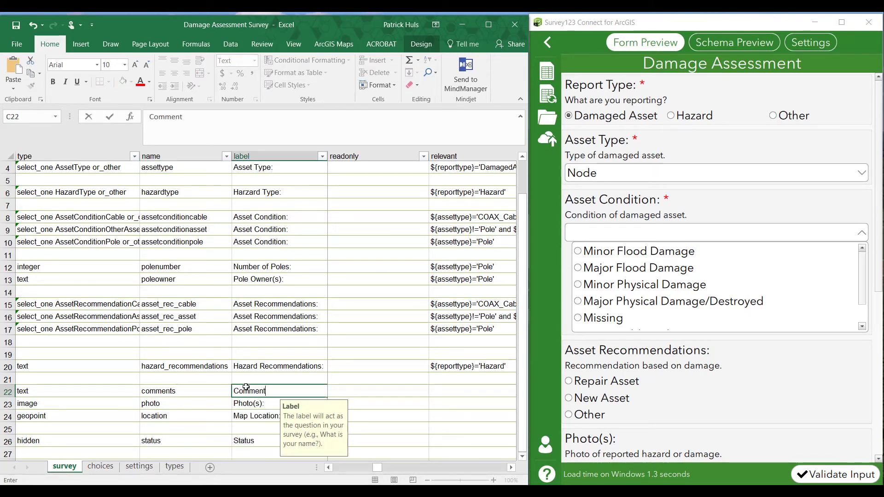
type("s:")
left_click(100, 392)
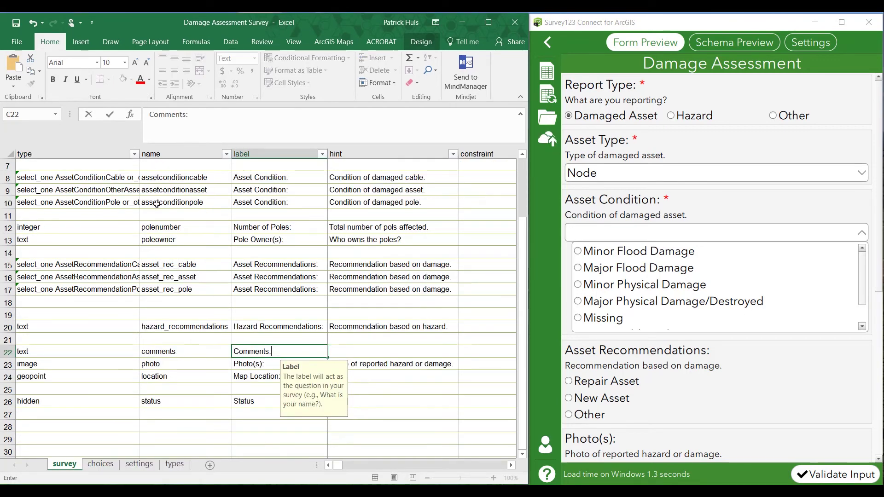
left_click(16, 22)
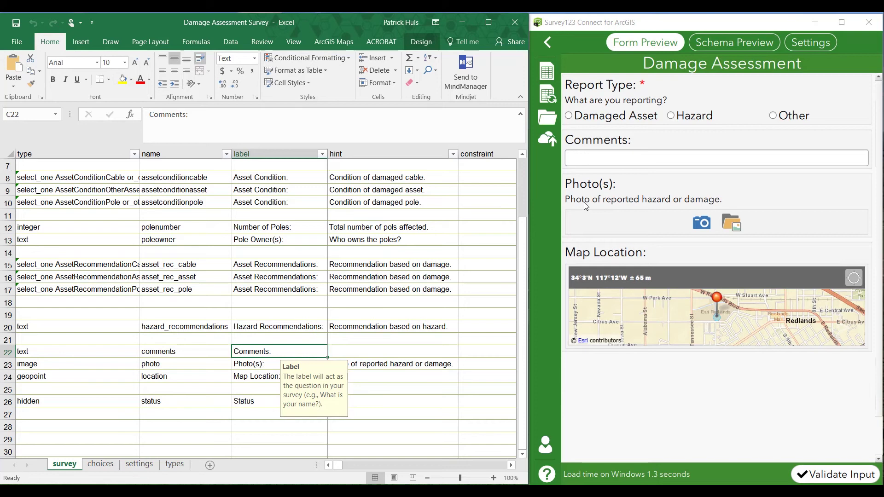
Try the new Comments box in the preview, then view the schema listing the comments field.
left_click(606, 159)
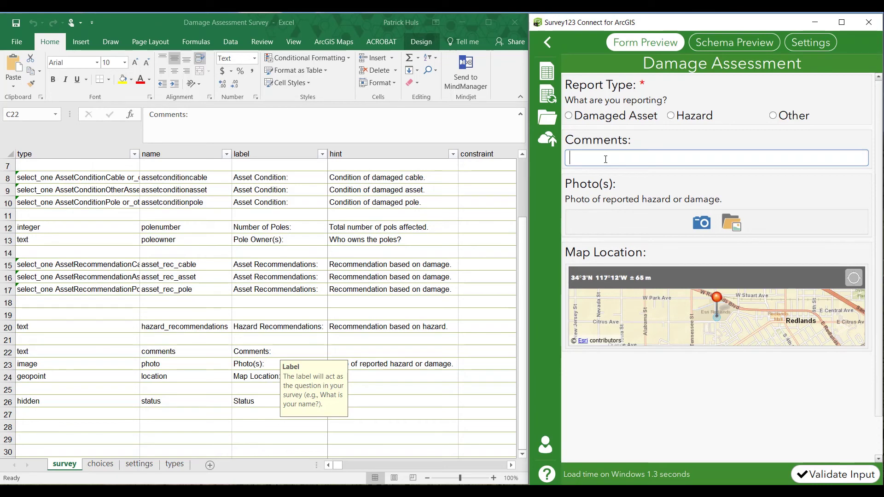
left_click(752, 43)
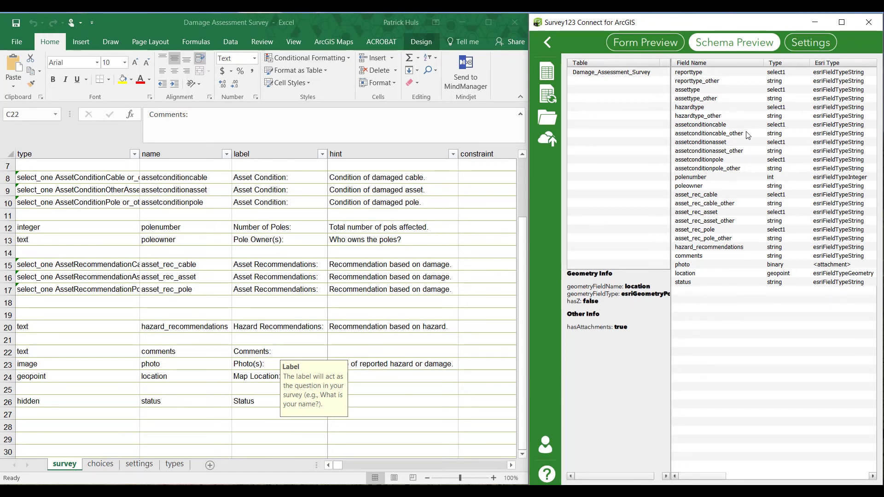
Check the survey's general and map settings, then start publishing to reach the ArcGIS Online sign-in.
left_click(810, 44)
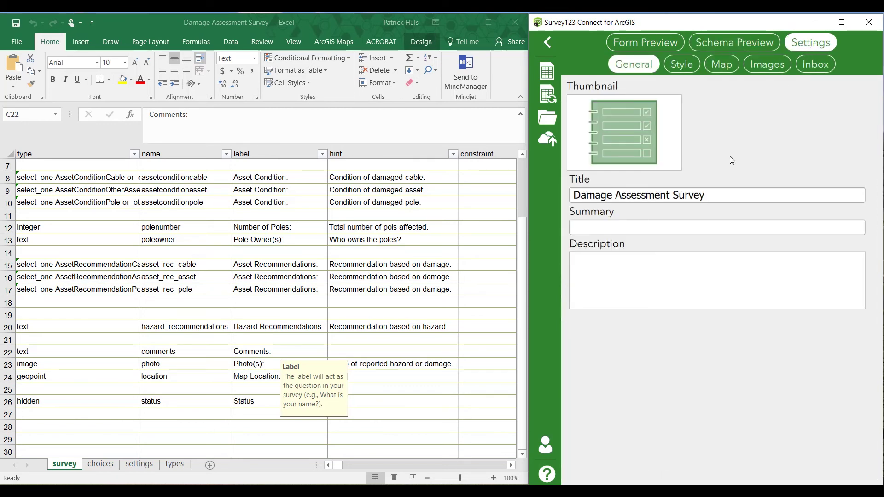
left_click(722, 68)
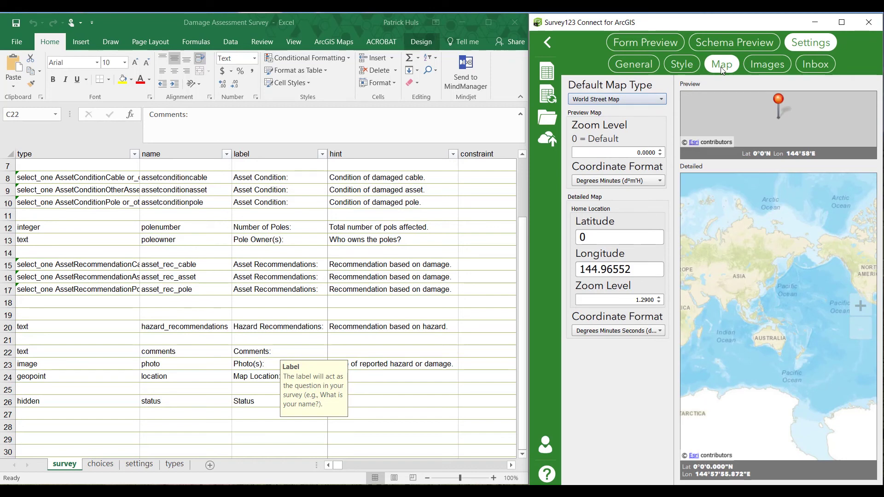
left_click(549, 139)
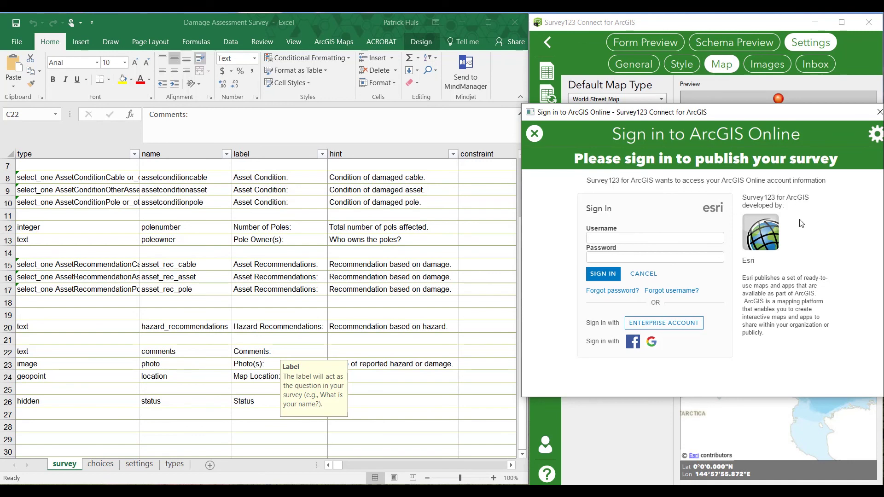
Put the cursor in the Username box of the ArcGIS Online sign-in form.
left_click(683, 234)
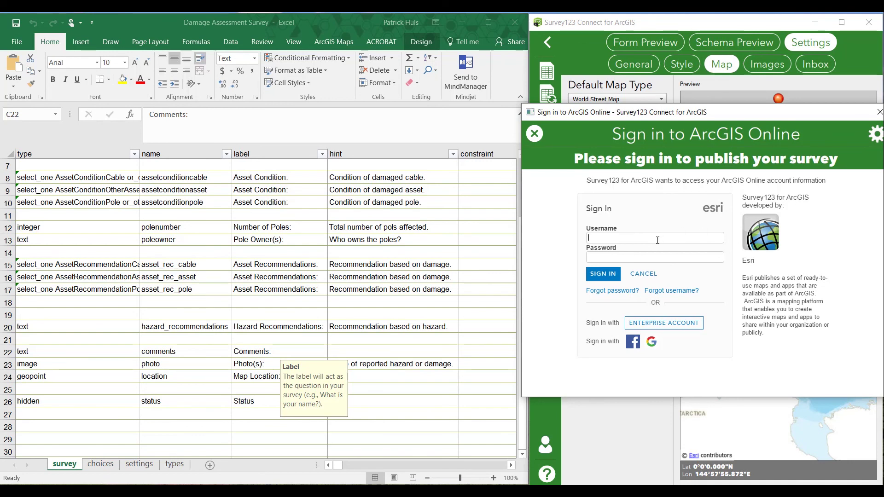